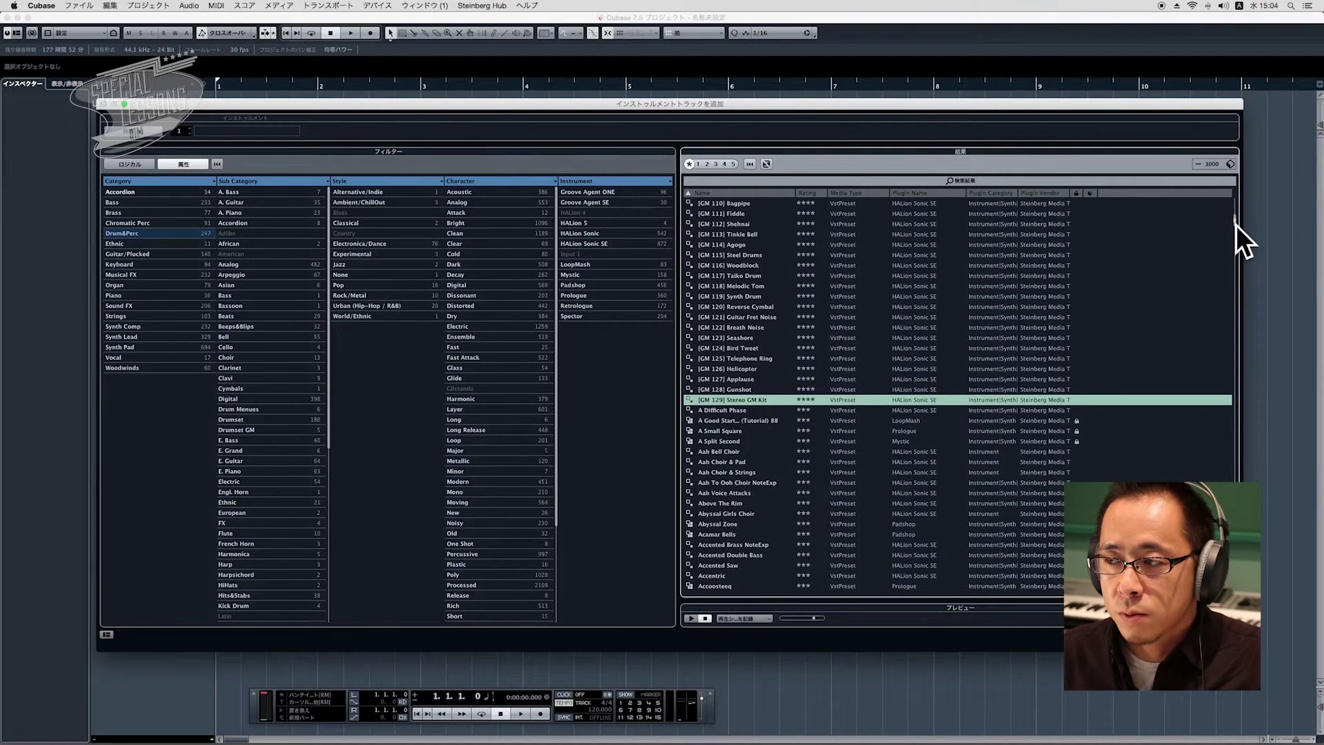
- Add an instrument track with the [GM 129] Stereo GM Kit preset, filtering the presets by Drum&Perc and Drumset GM
drag(1235, 199, 1231, 275)
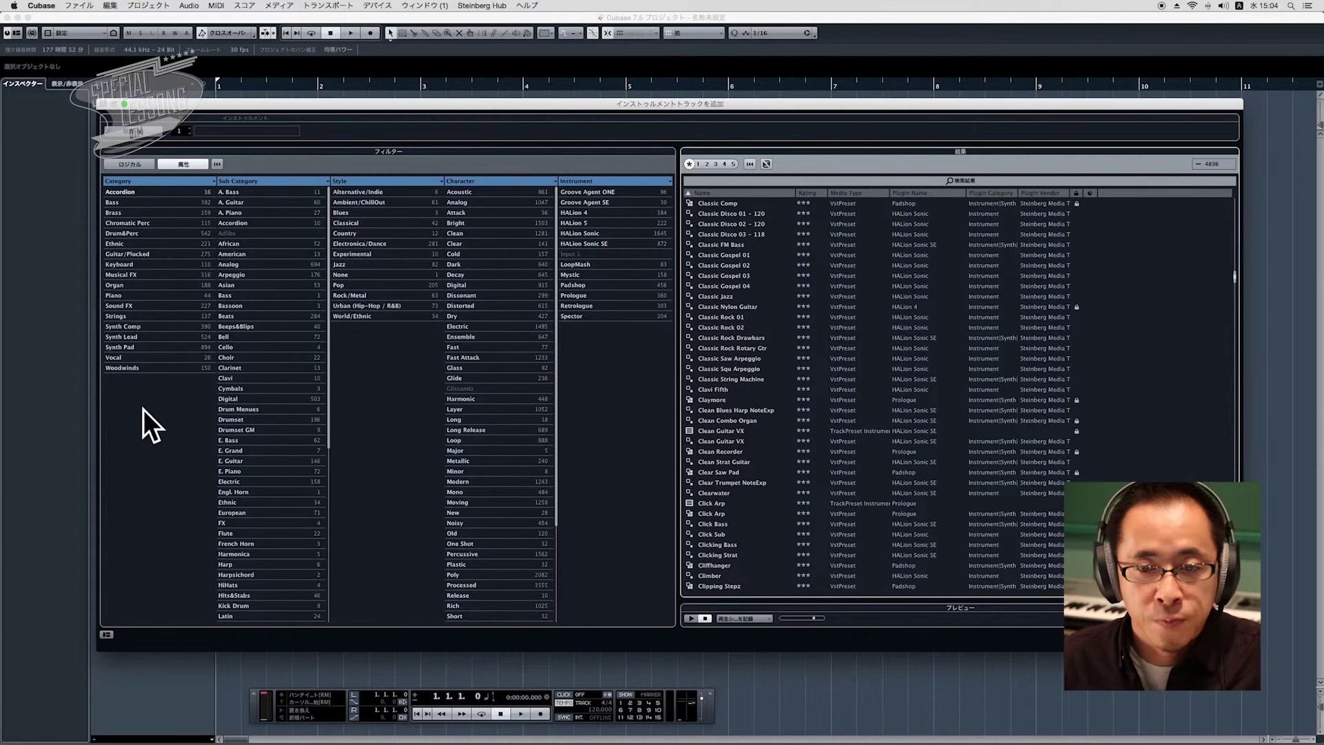
click(131, 235)
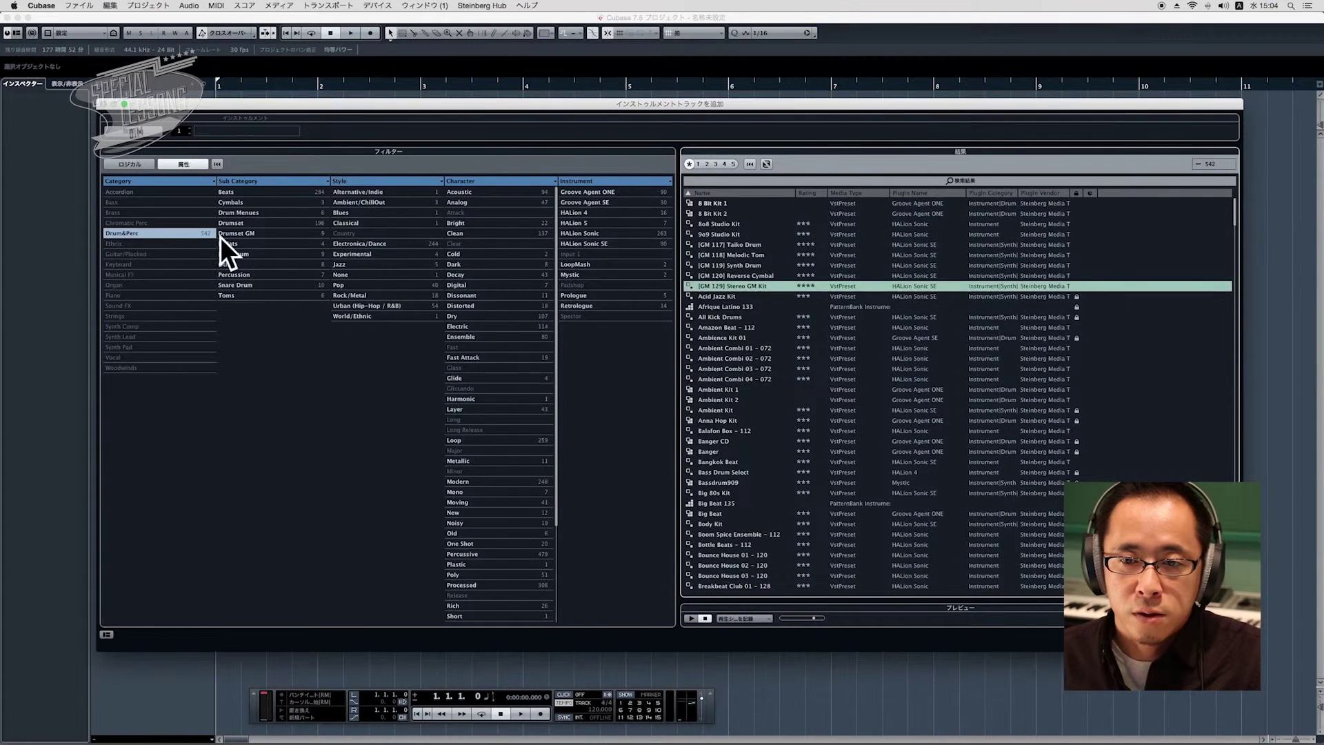
click(257, 234)
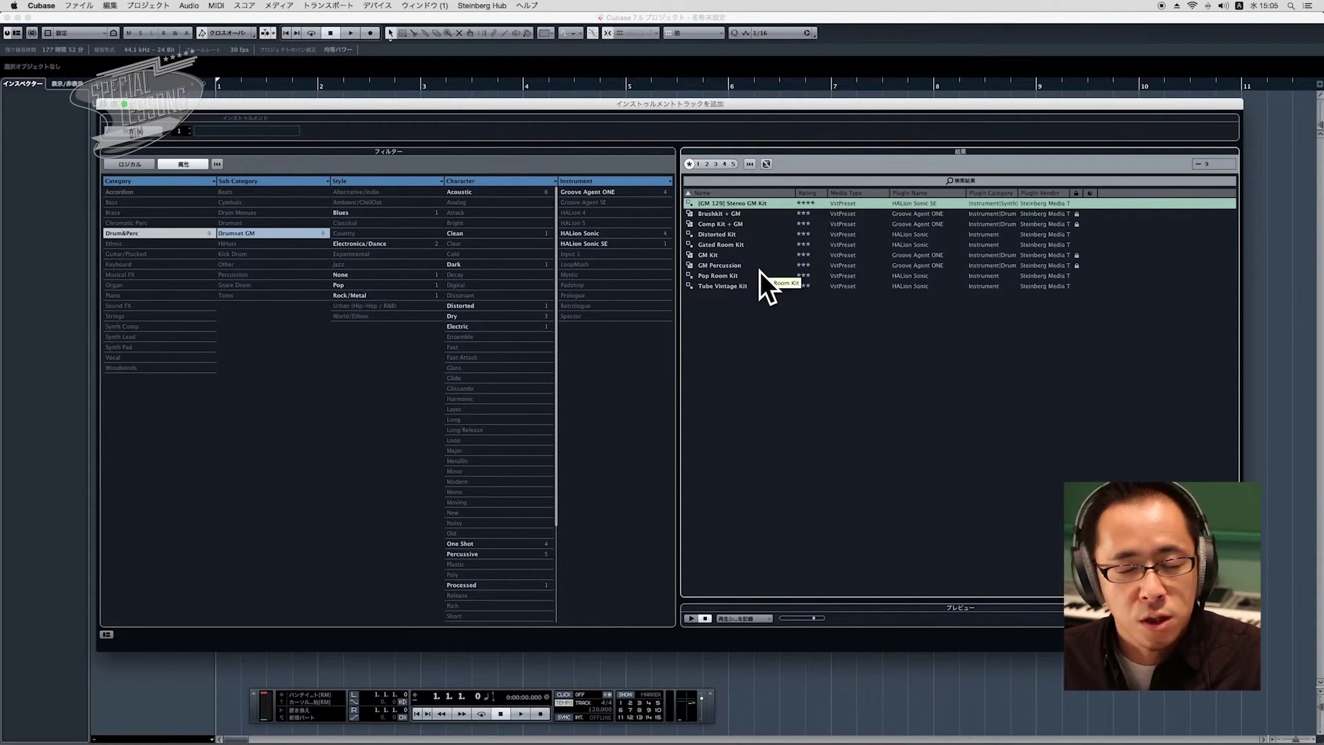
click(746, 205)
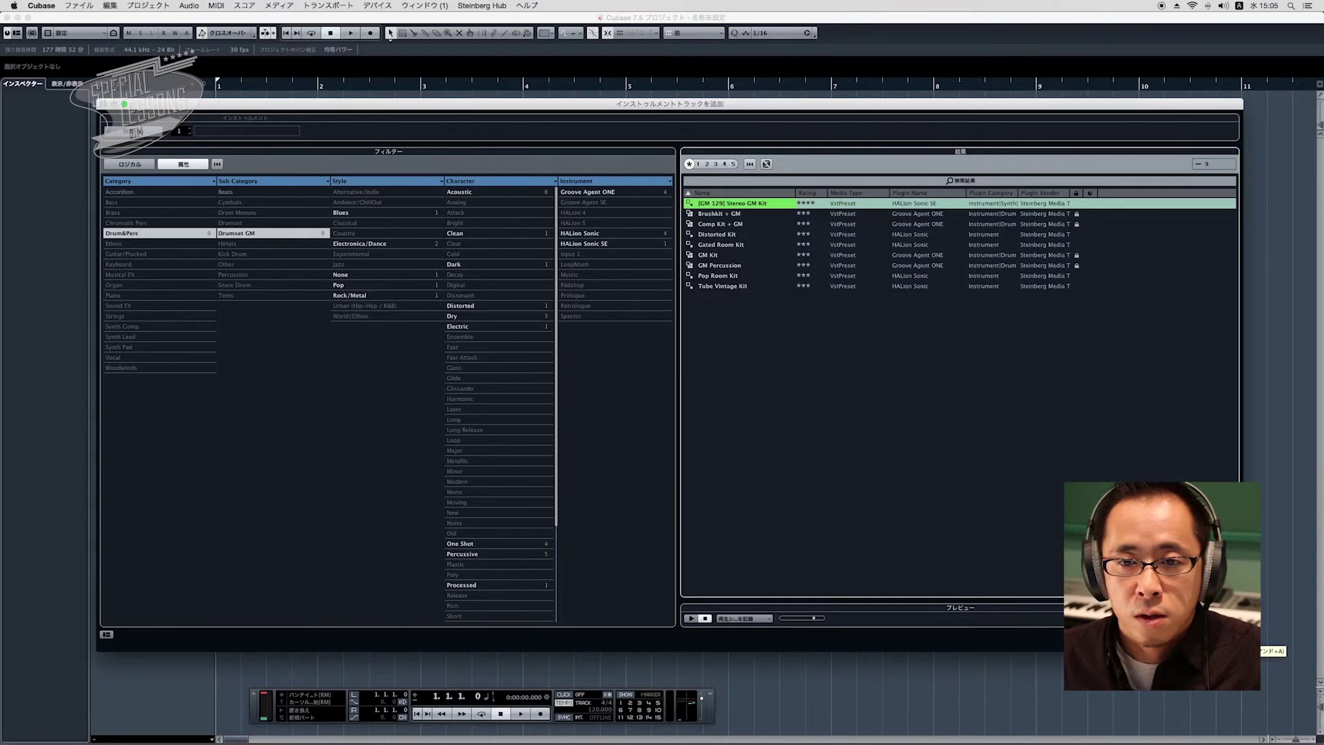
key(Return)
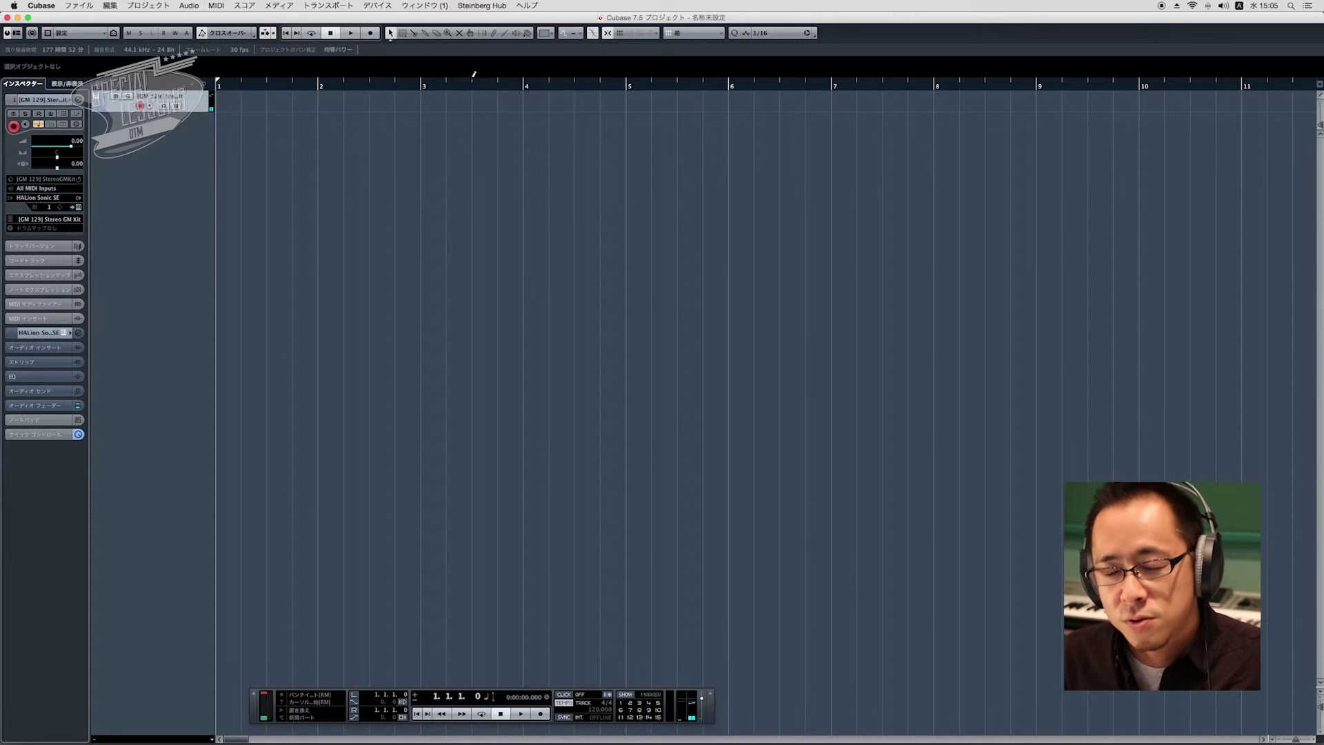
- Draw an empty one-bar part in bar 1 of the Stereo GM Kit track with the Draw tool
click(494, 34)
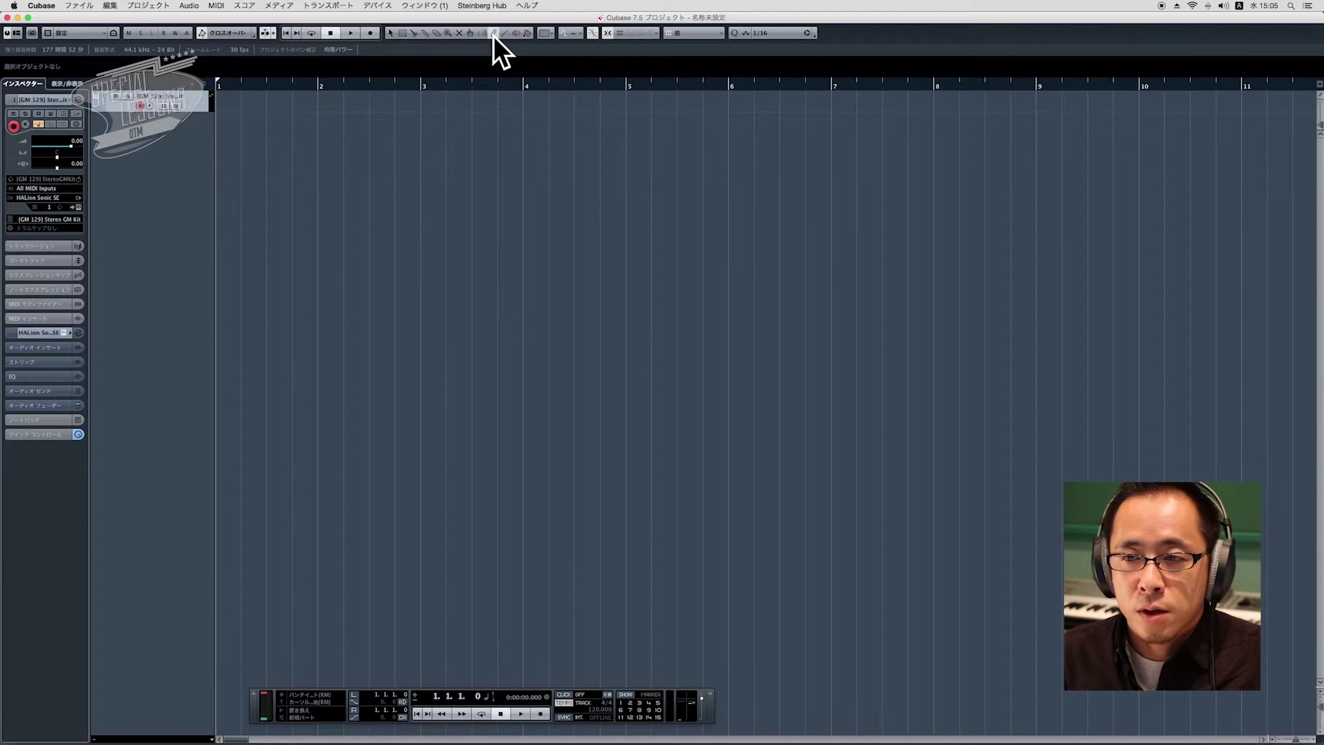
click(392, 36)
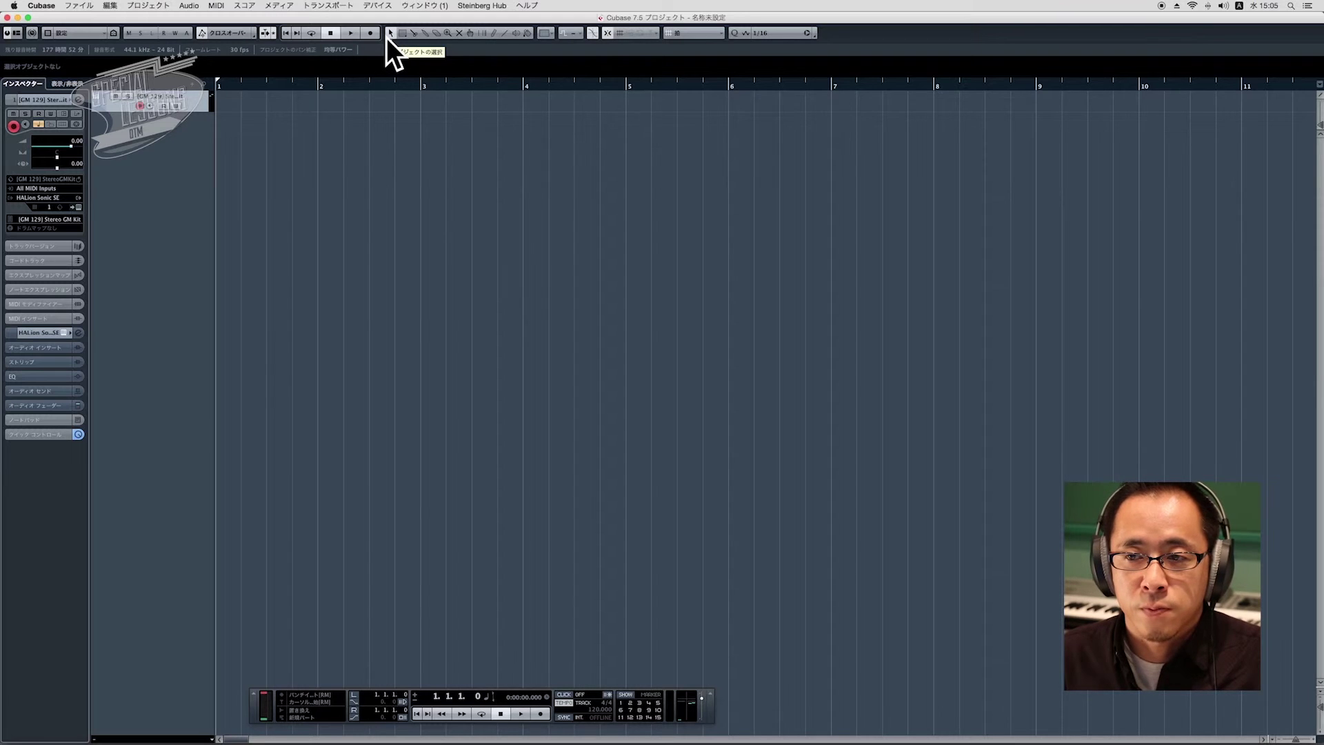
click(494, 34)
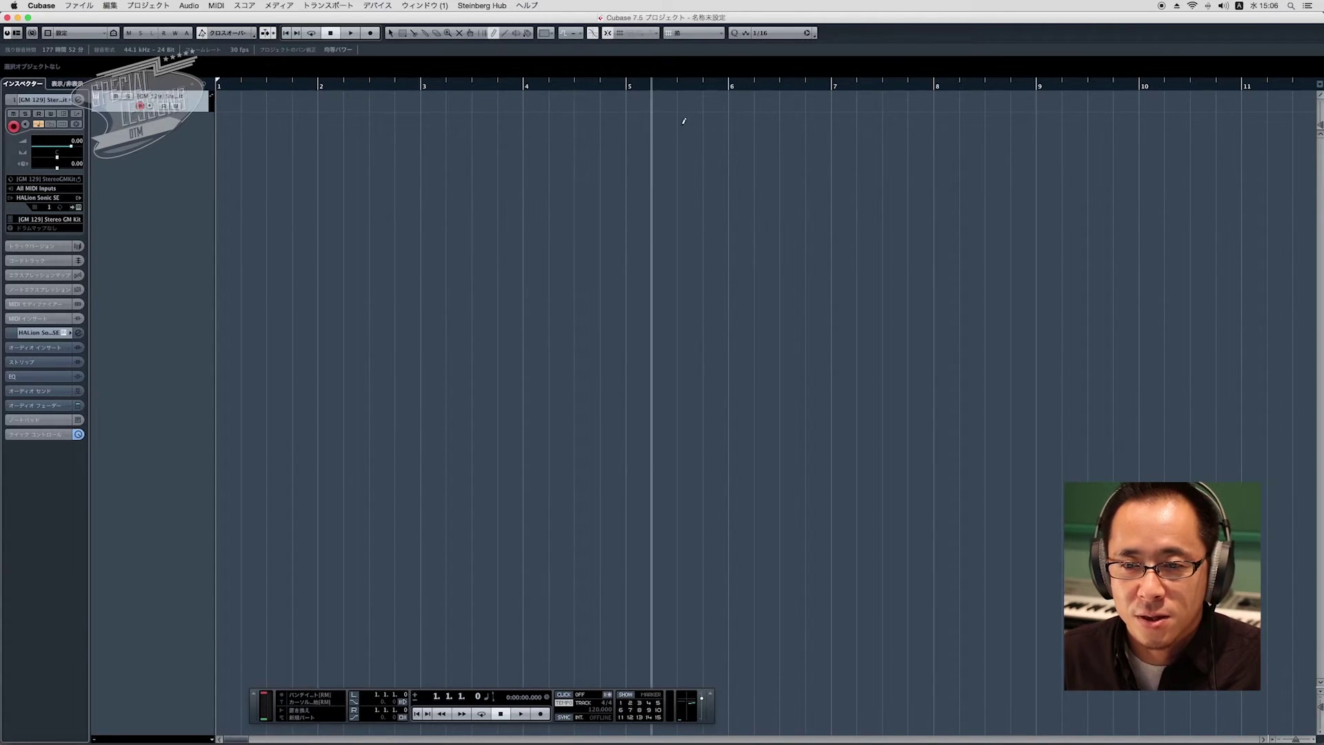
drag(223, 102, 307, 105)
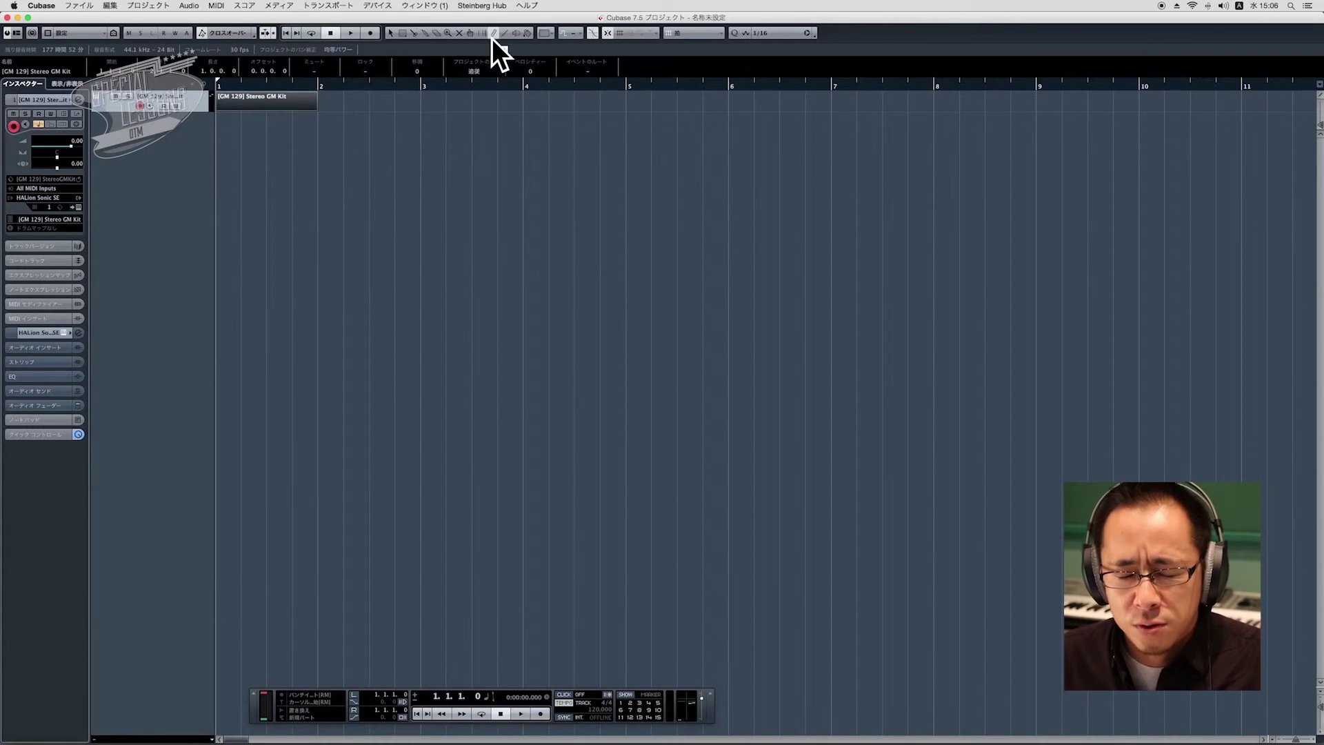
- Open the one-bar drum part in the Key Editor and activate the Draw tool there
click(391, 32)
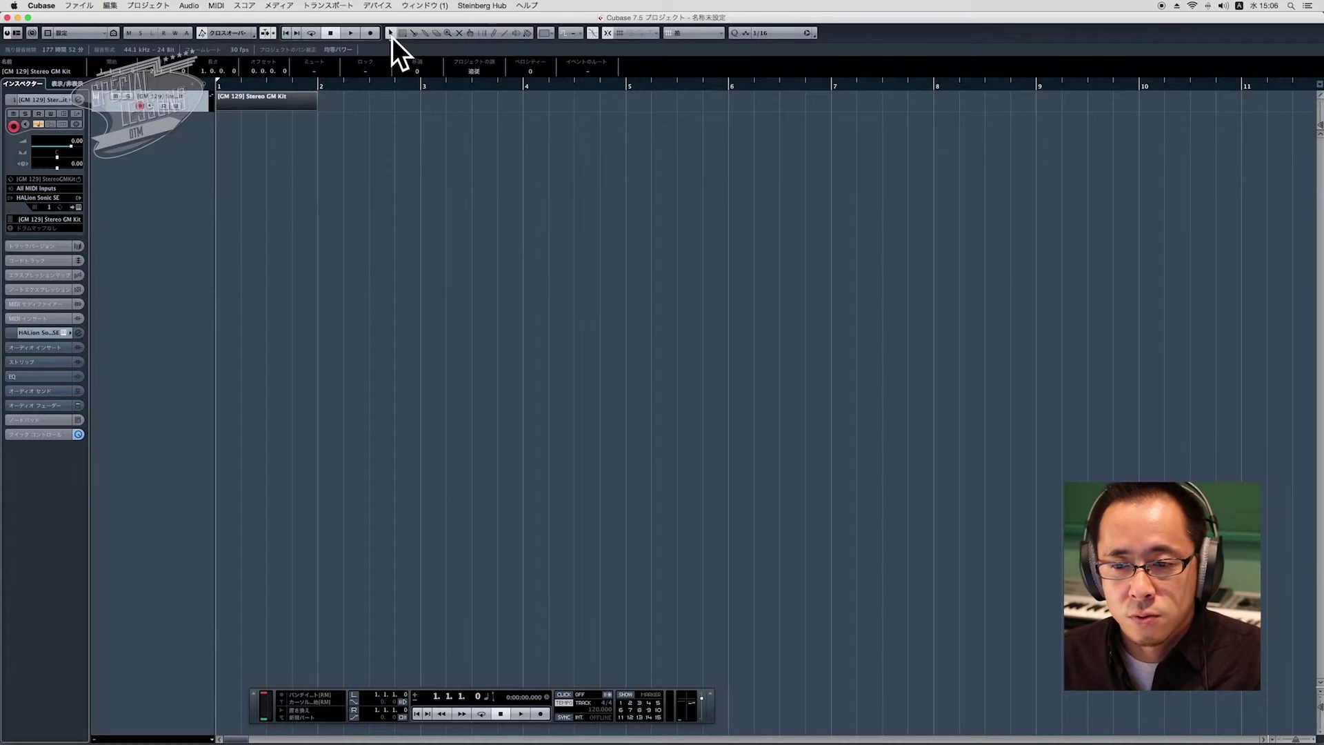
double_click(275, 101)
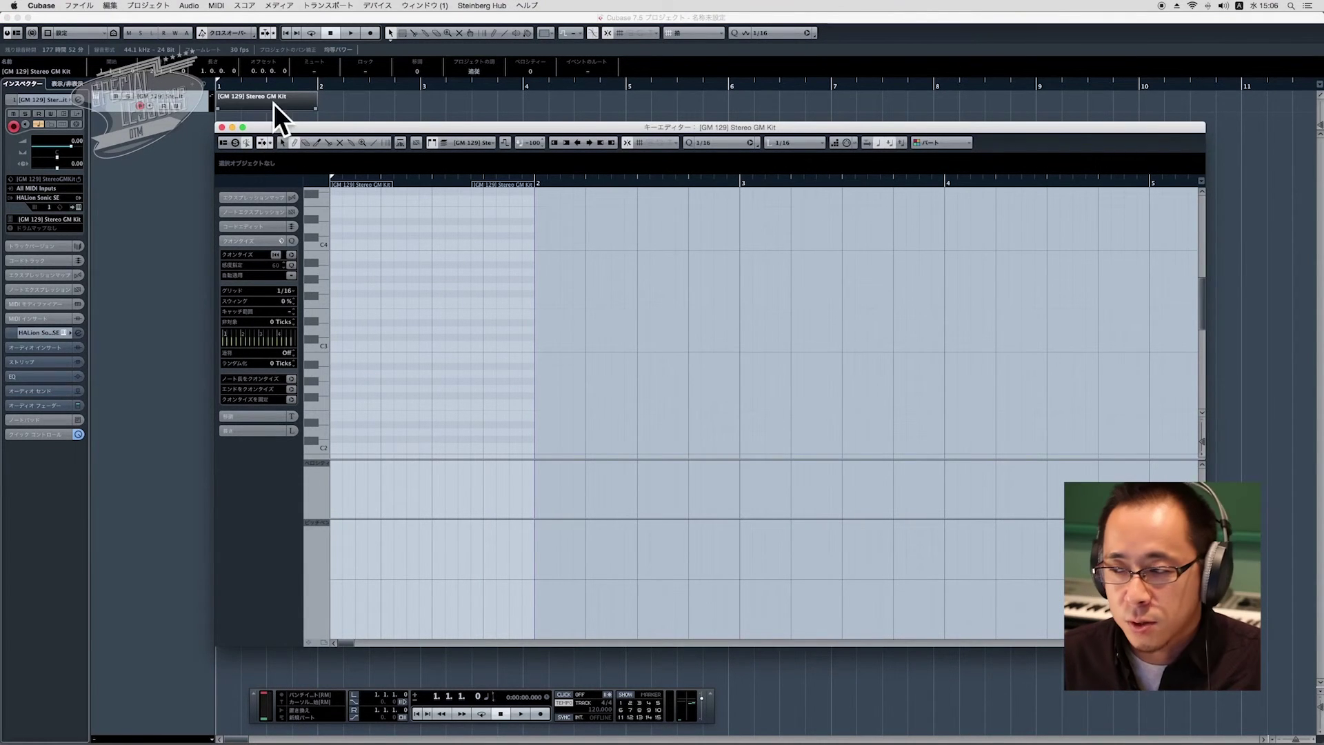
click(295, 142)
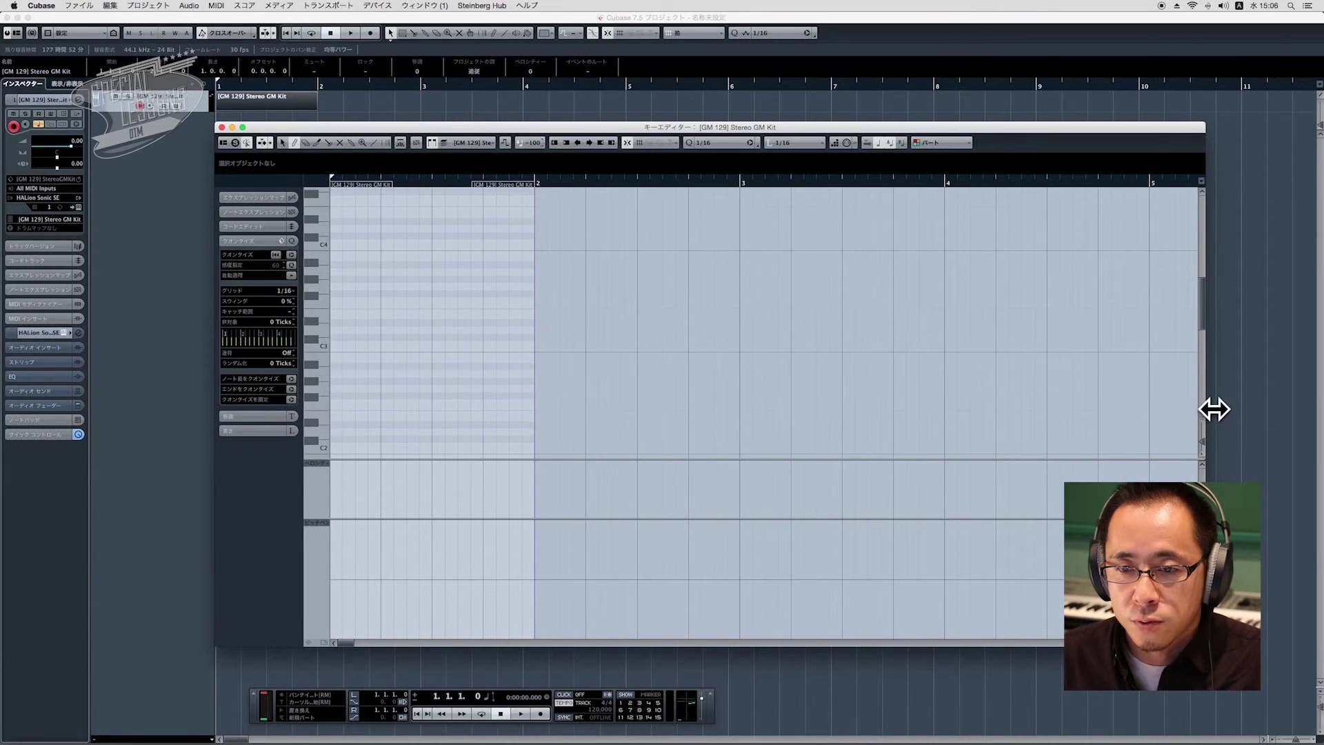
- Draw sixteenth-length kick notes on C1 at 1.1.1, 1.3.1 and 1.3.3, and snare notes on E1 at 1.2.1 and 1.4.1
drag(1200, 319, 1201, 354)
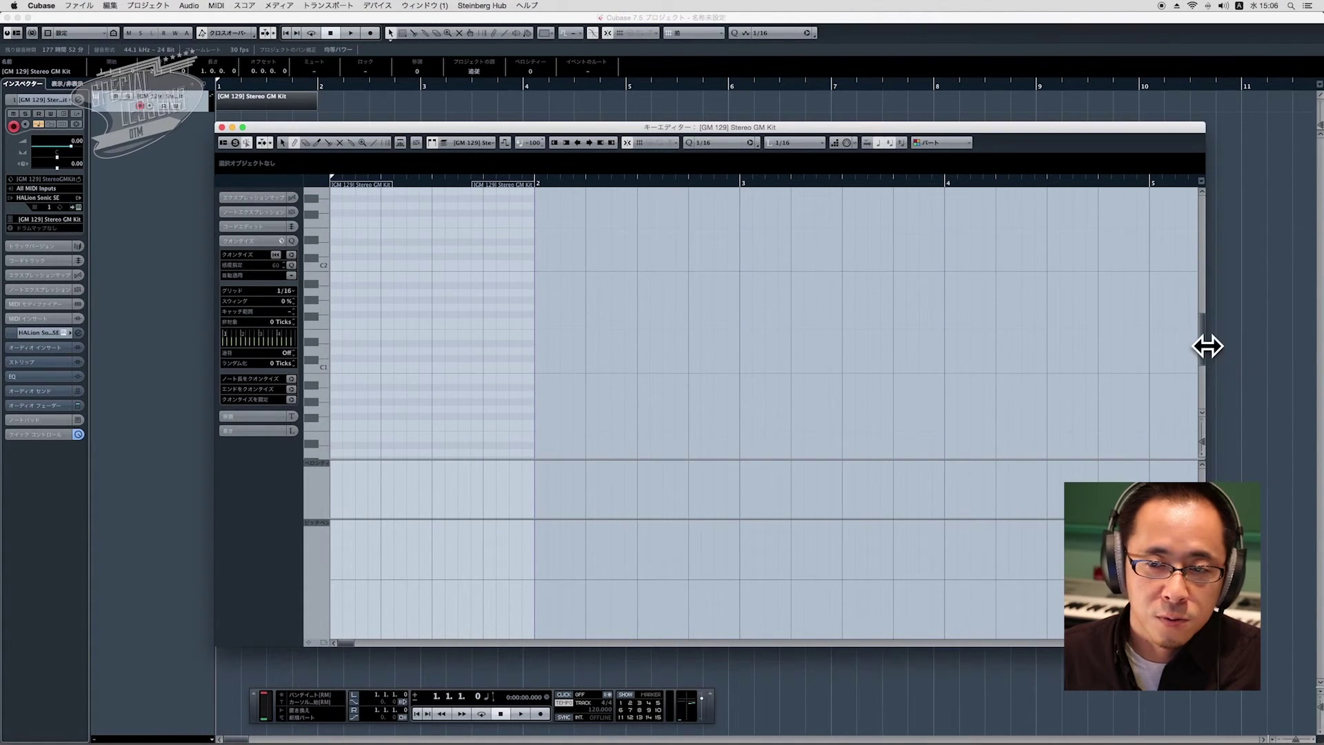
drag(1201, 337, 1201, 331)
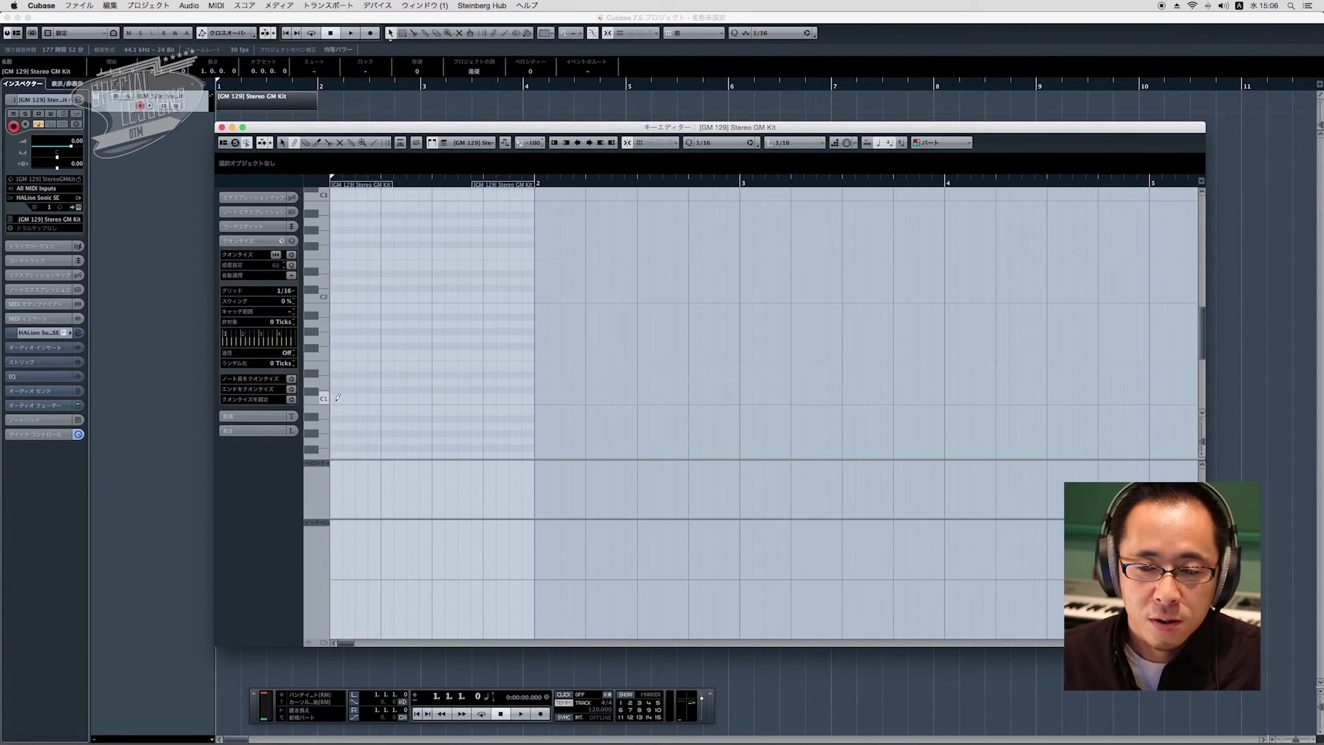
click(338, 395)
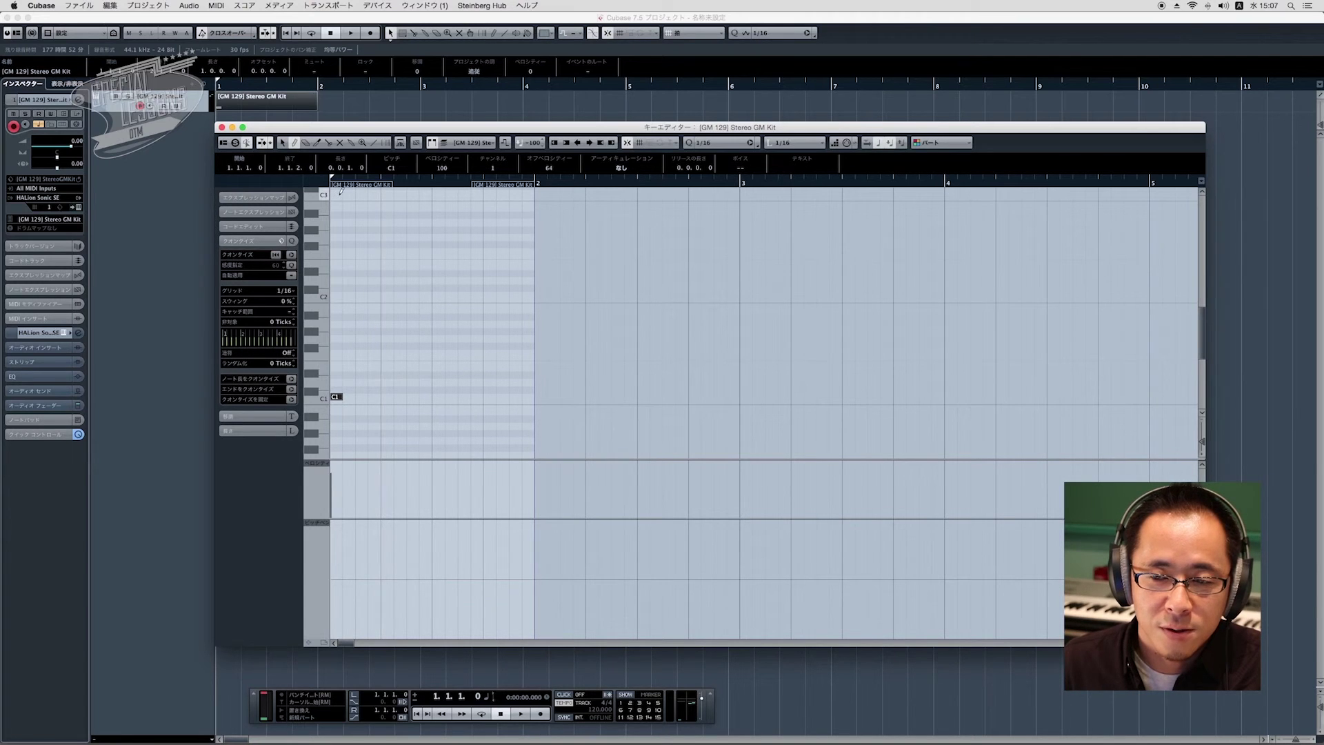
click(388, 365)
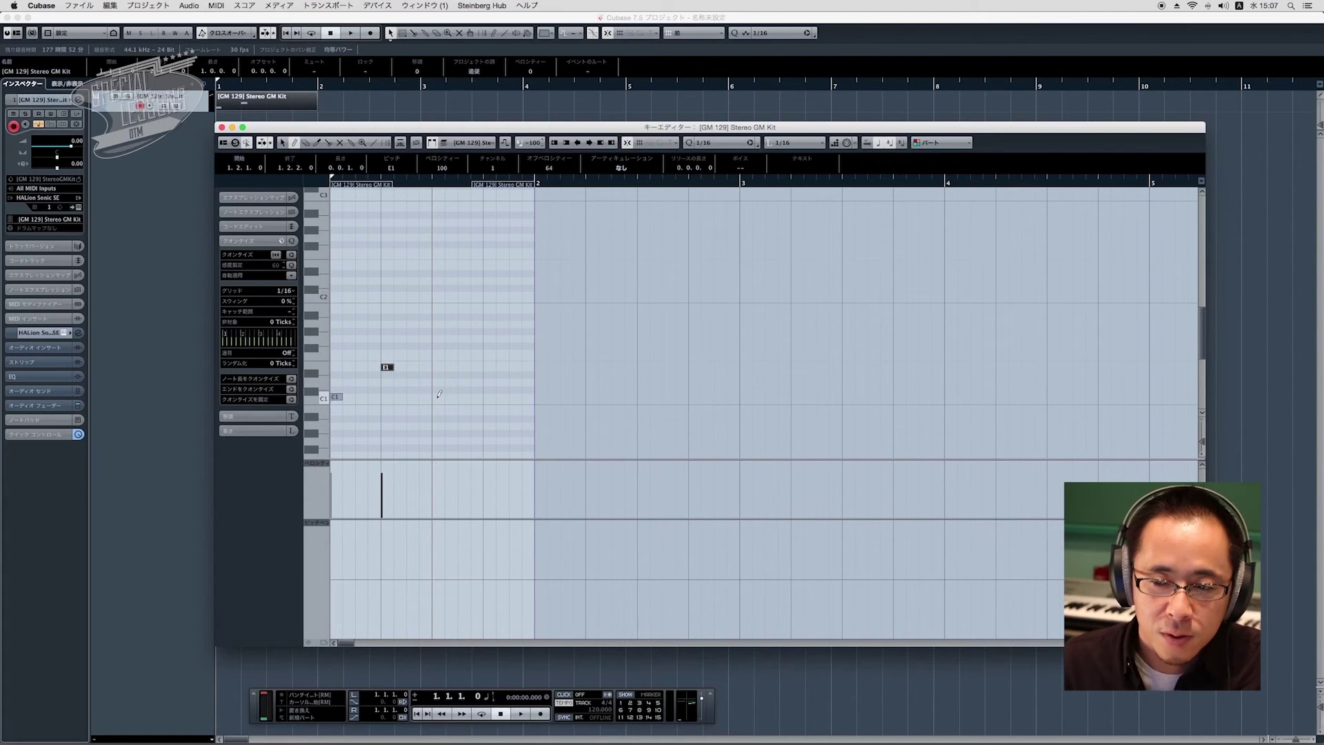
click(466, 395)
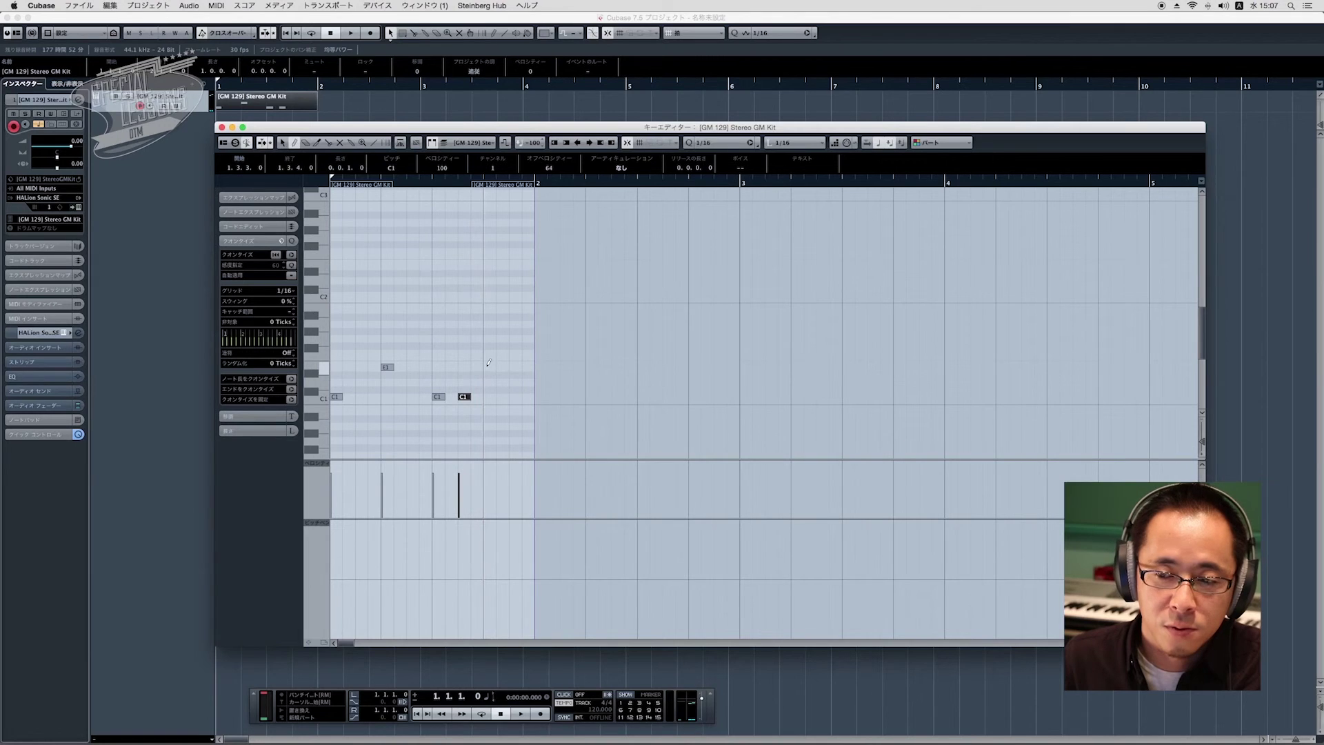
click(489, 367)
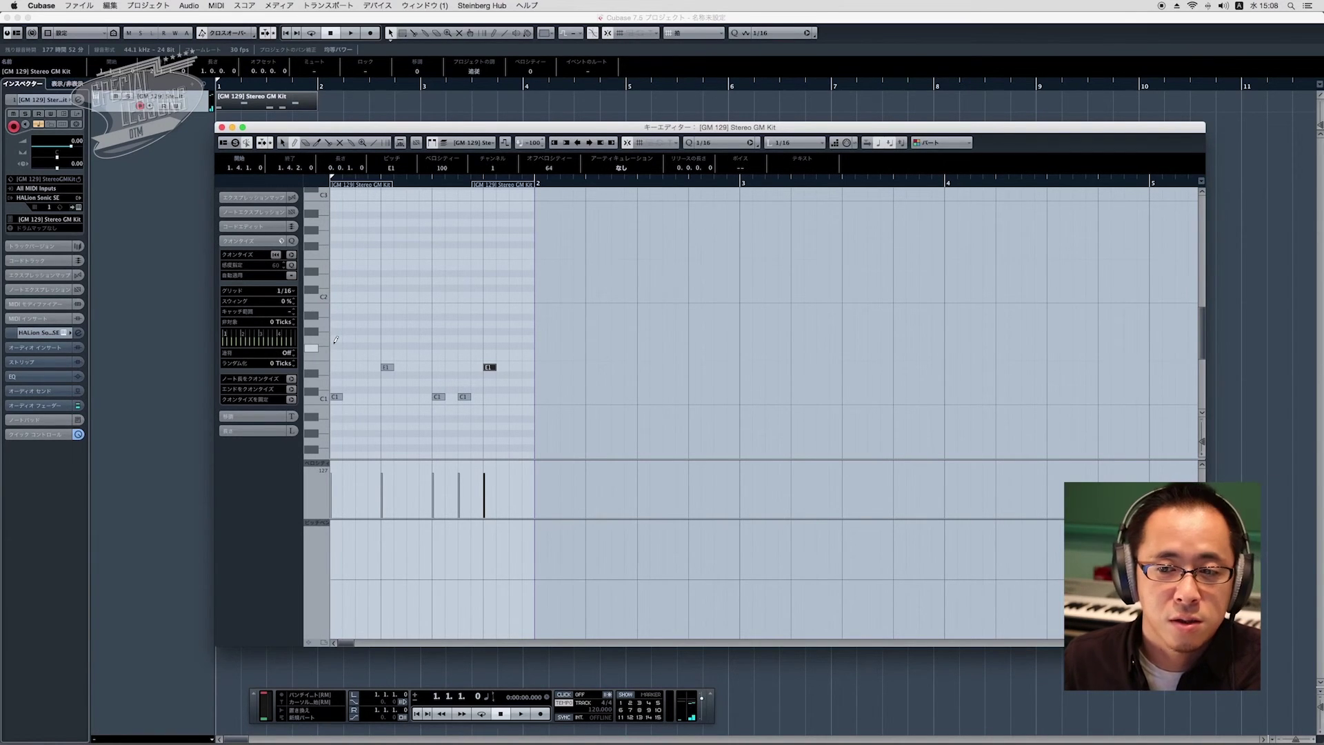
- Draw eight hi-hat notes on F#1, one on every eighth-note position of bar 1
click(336, 345)
click(361, 344)
click(387, 345)
click(412, 345)
click(438, 344)
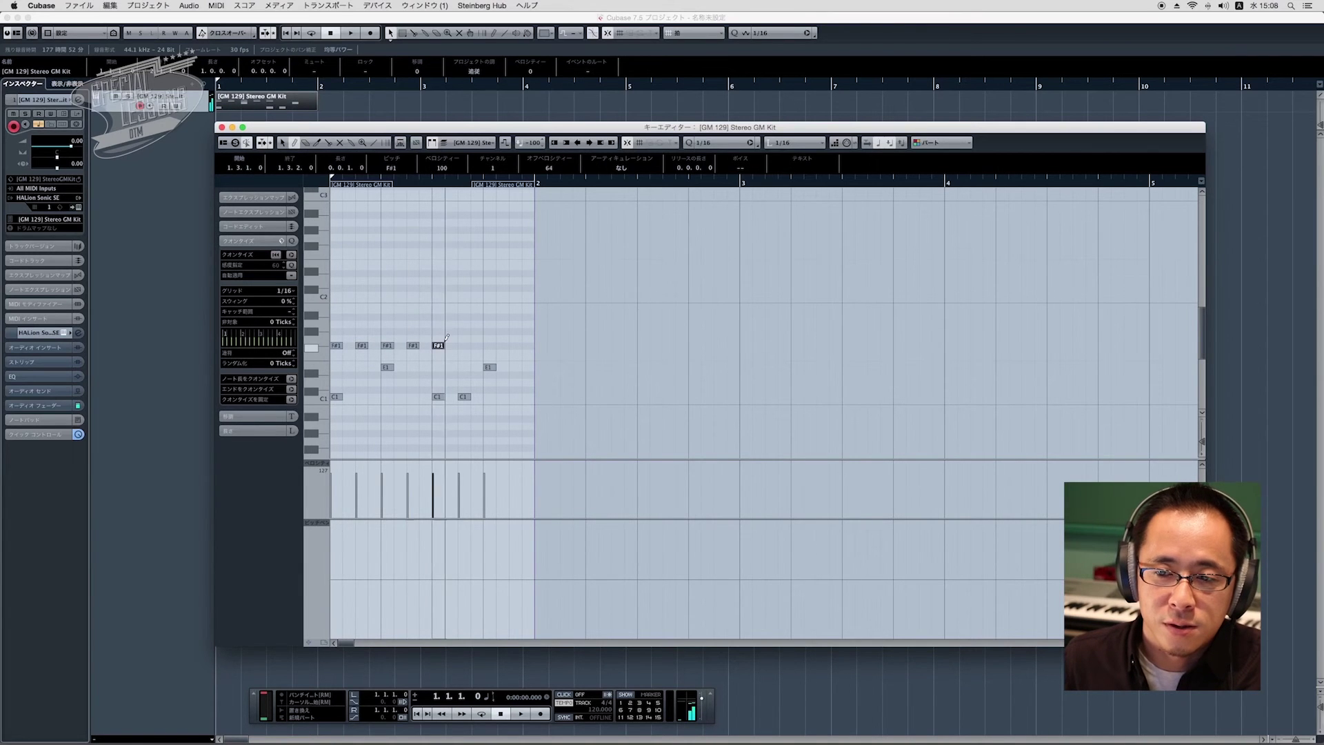
click(464, 345)
click(489, 345)
click(515, 345)
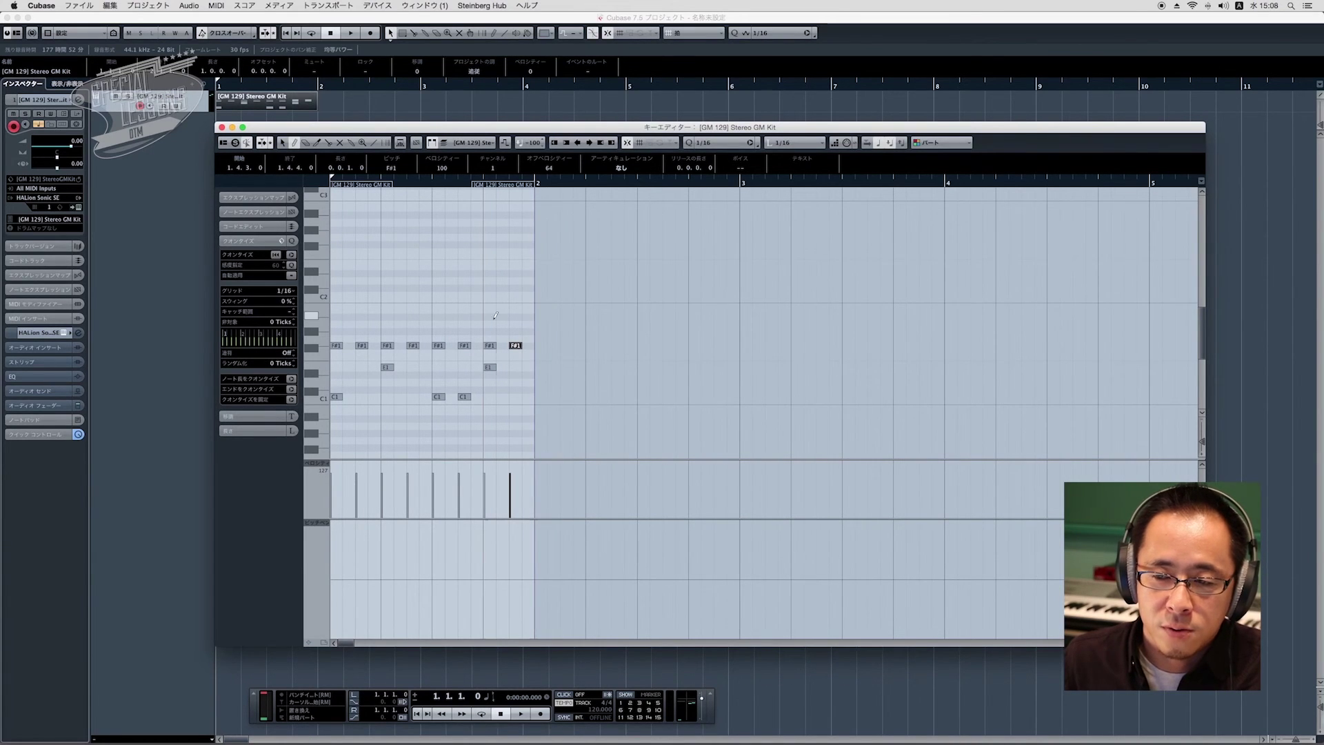
- Play back the drum pattern, stop it, and close the Key Editor
click(521, 715)
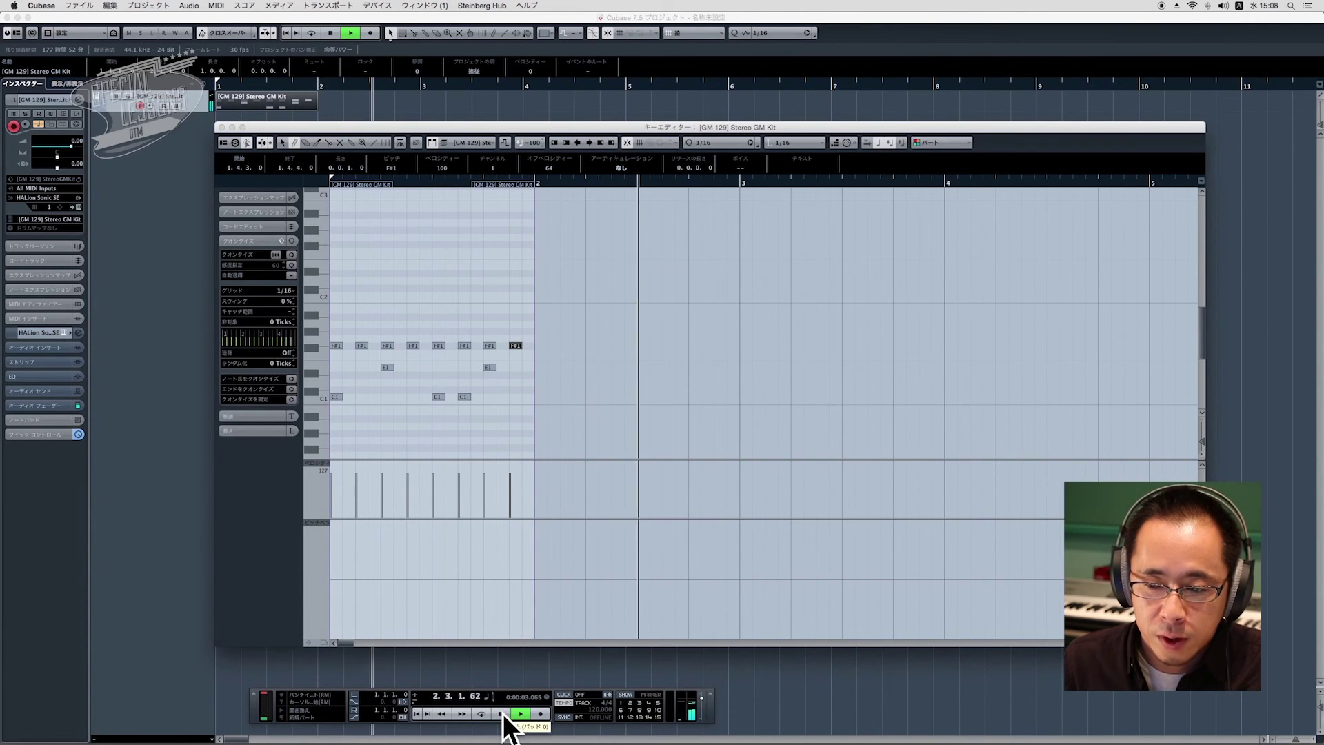
click(501, 714)
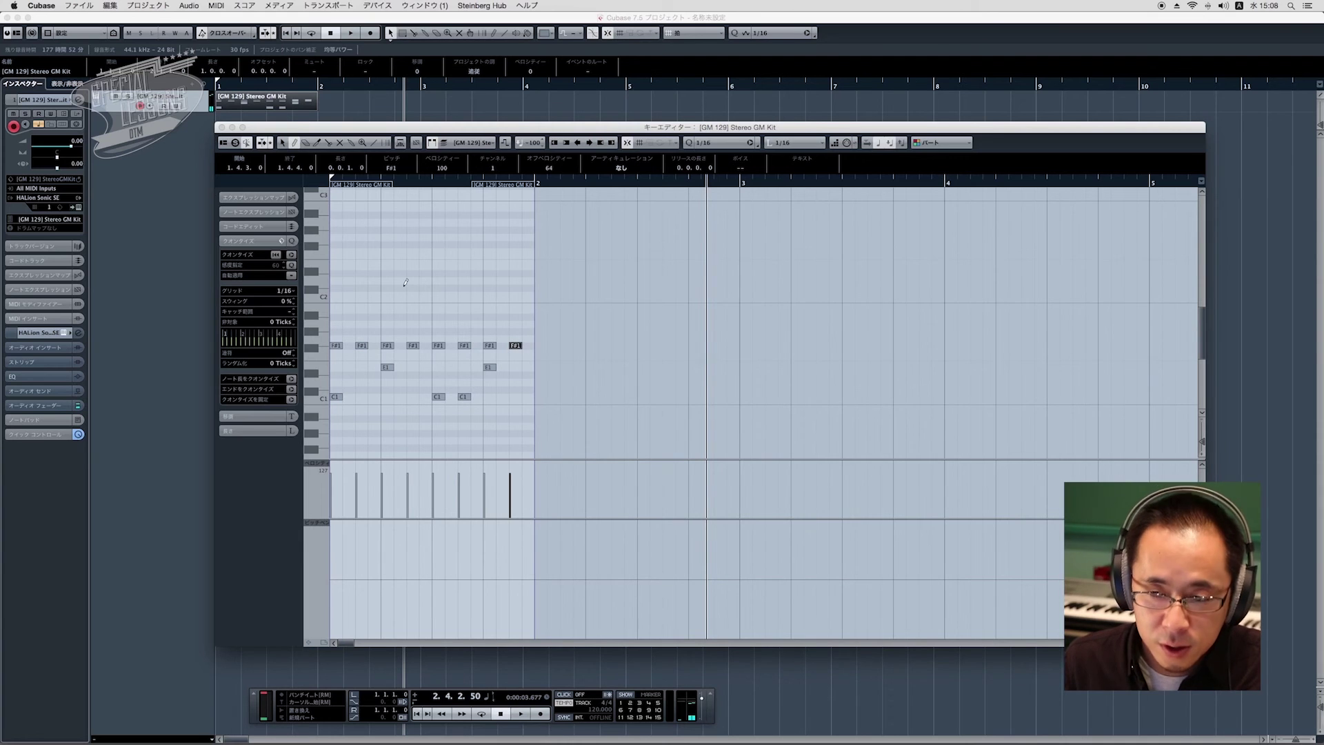
click(221, 127)
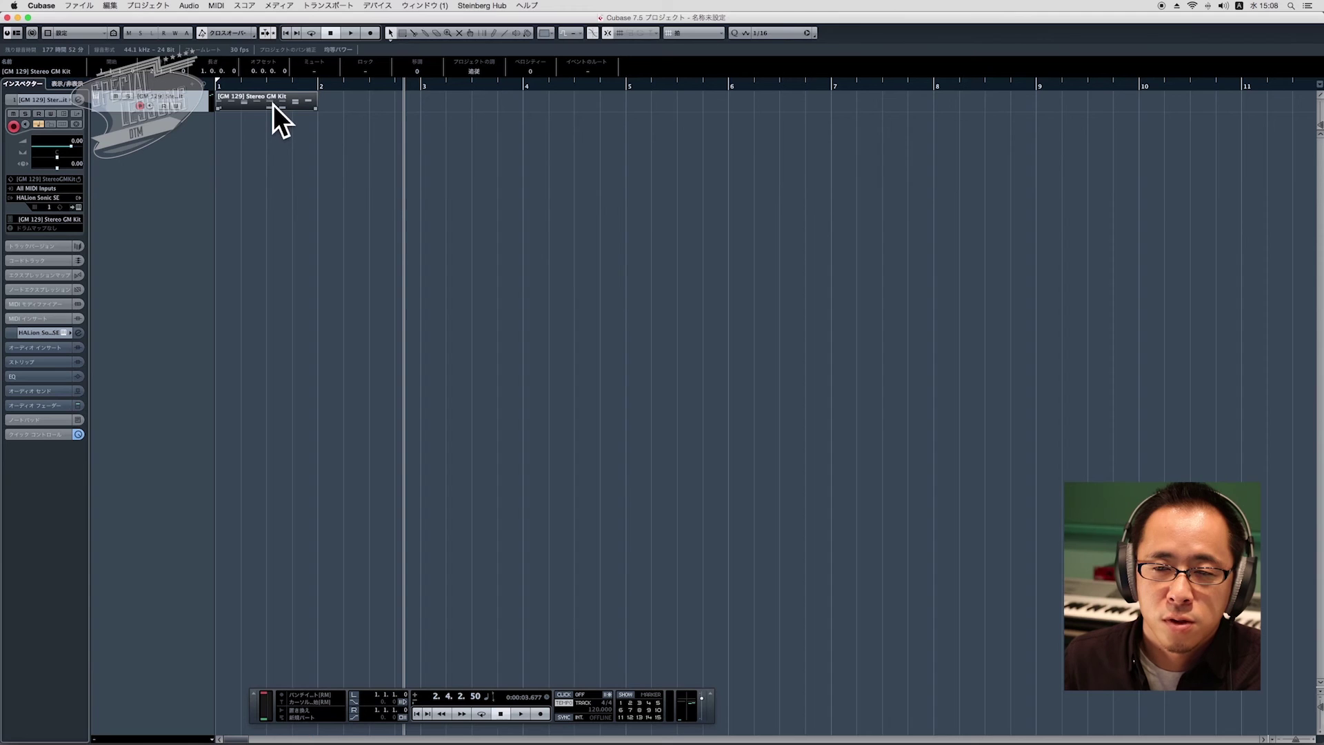
- Copy the one-bar drum part repeatedly along the track until it fills bars 1 to 8
drag(259, 104, 284, 114)
mouse_move(487, 122)
mouse_down()
mouse_move(495, 101)
mouse_move(483, 98)
mouse_up()
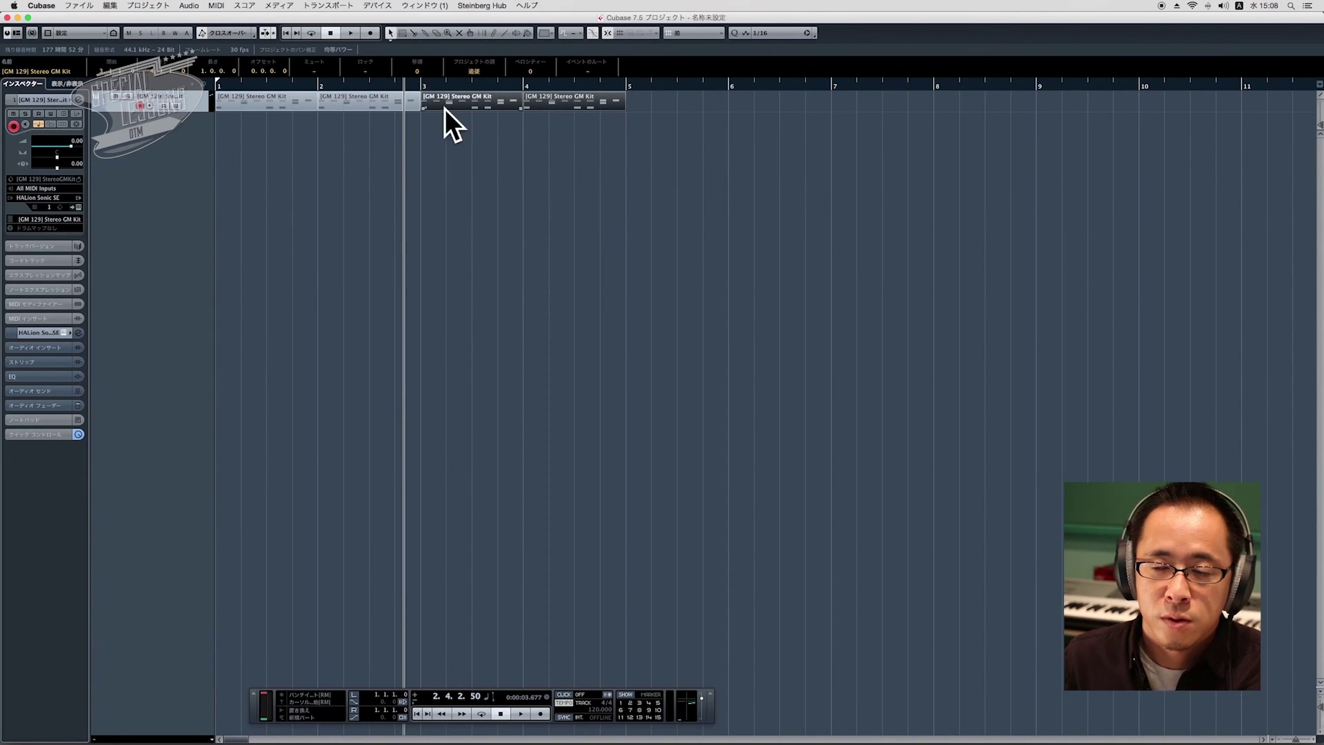
drag(258, 123, 697, 106)
- Play the eight-bar drum track from the start of bar 1 and stop after the last part
click(334, 89)
click(207, 88)
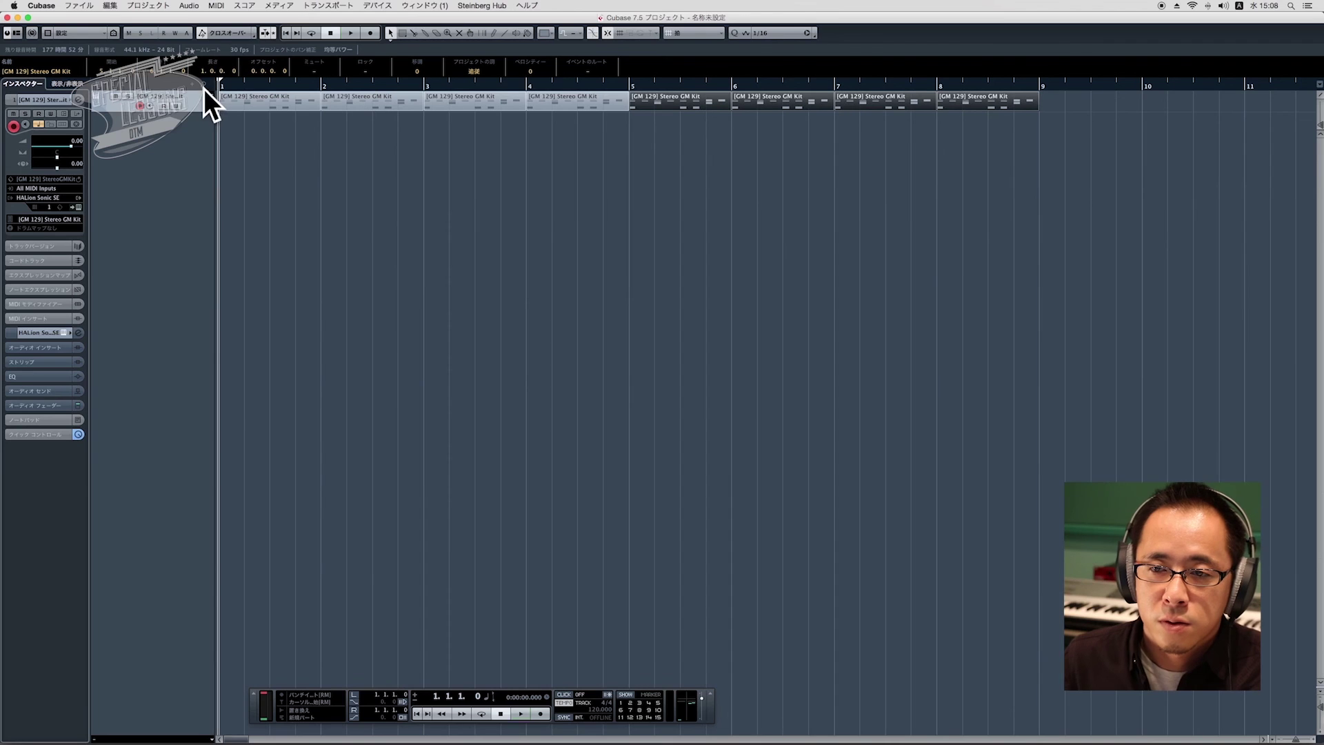
key(space)
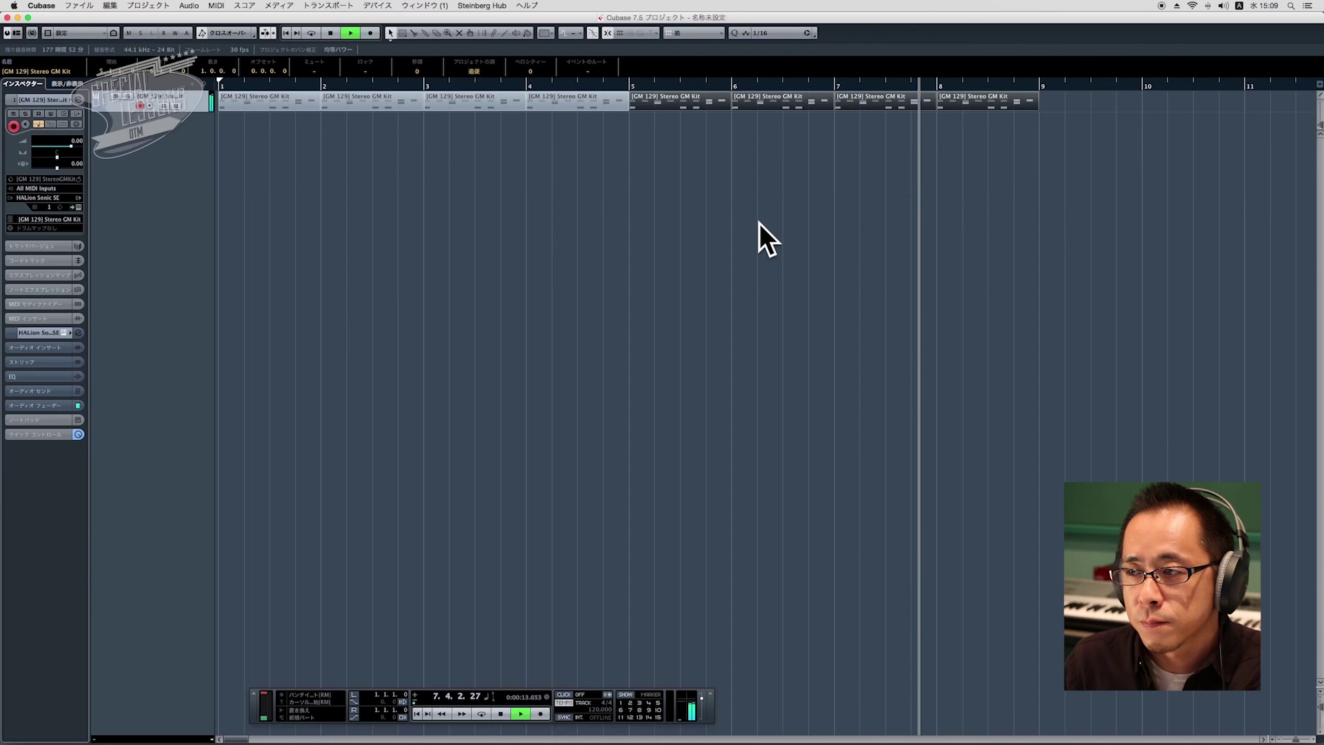
key(space)
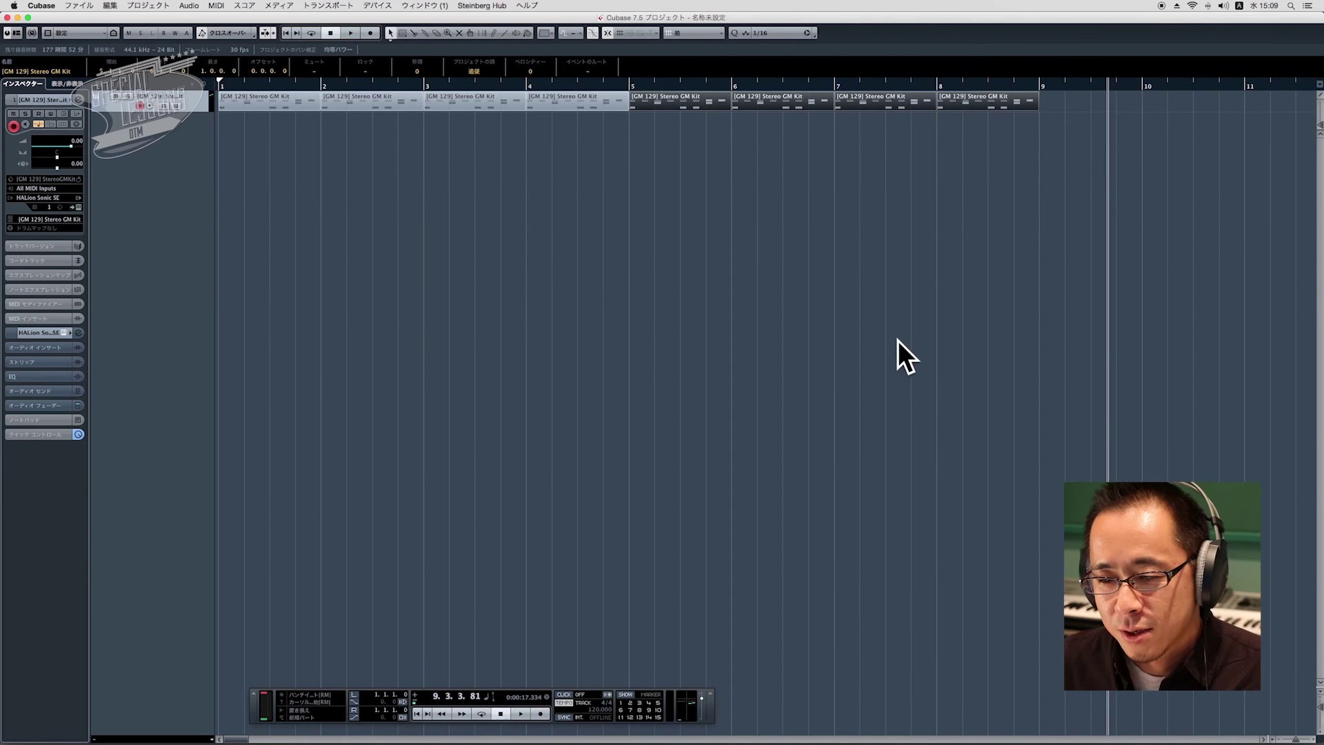